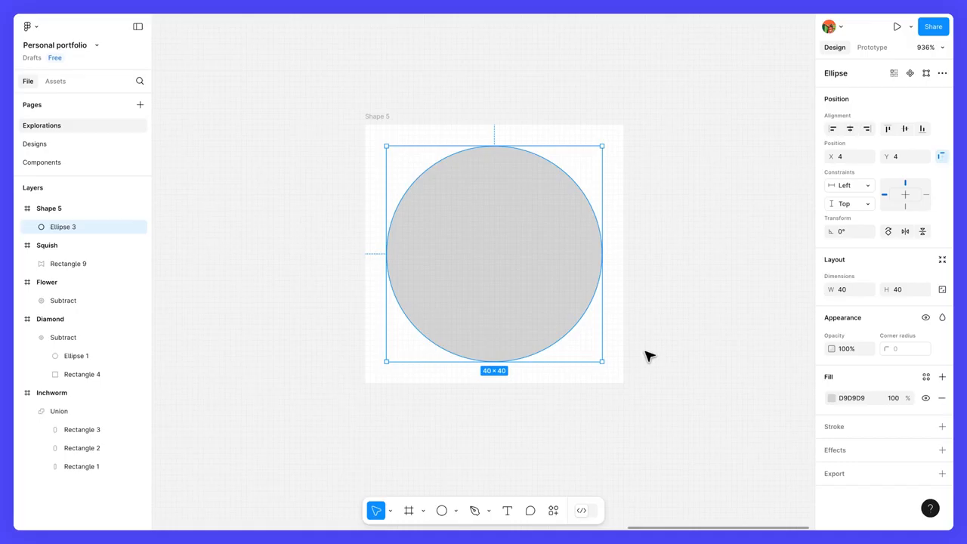
- Open the 40 × 40 circle in the Shape 5 frame into an arc and set its start angle to 180°
{"action": "mouse_move", "coordinate": [590, 273]}
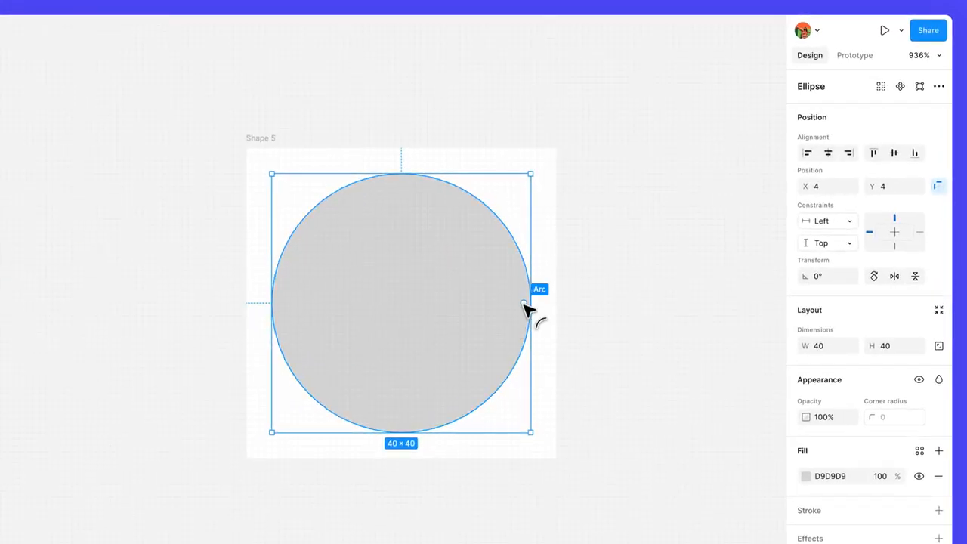
{"action": "left_click_drag", "start_coordinate": [523, 303], "coordinate": [512, 280]}
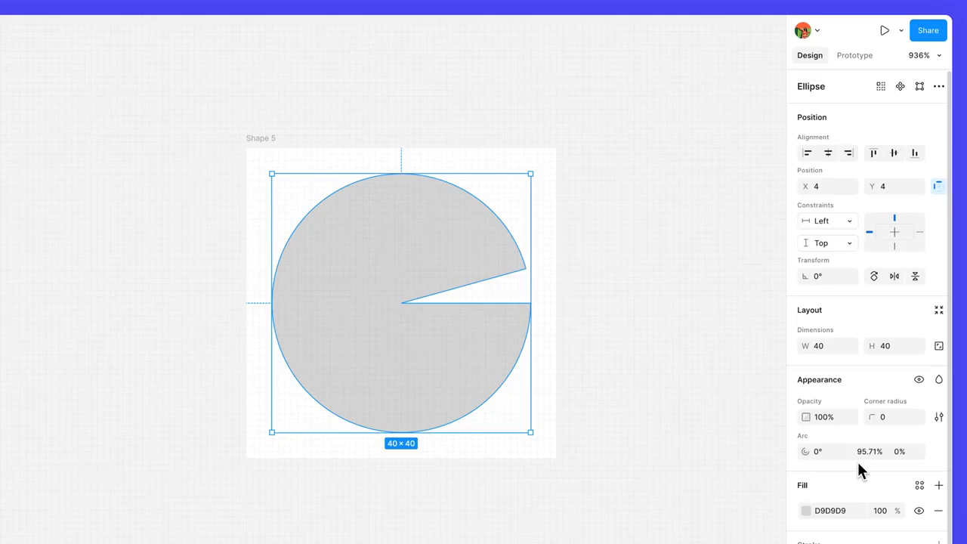
{"action": "left_click", "coordinate": [825, 451]}
{"action": "type", "text": "180"}
{"action": "key", "text": "Return"}
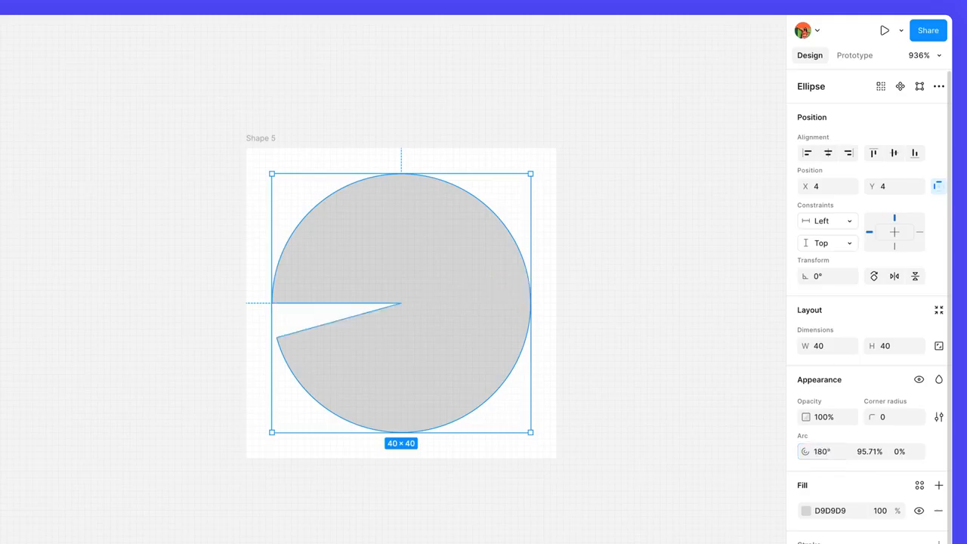
- Set the arc's sweep to 25% and its ratio to 15%
{"action": "left_click", "coordinate": [870, 451]}
{"action": "type", "text": "25"}
{"action": "key", "text": "Return"}
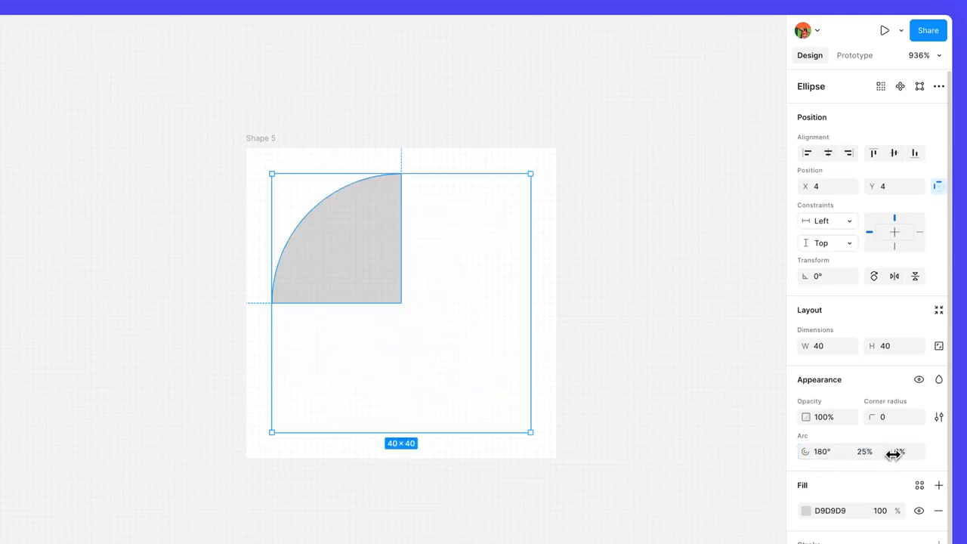
{"action": "left_click", "coordinate": [903, 451]}
{"action": "type", "text": "15"}
{"action": "key", "text": "Return"}
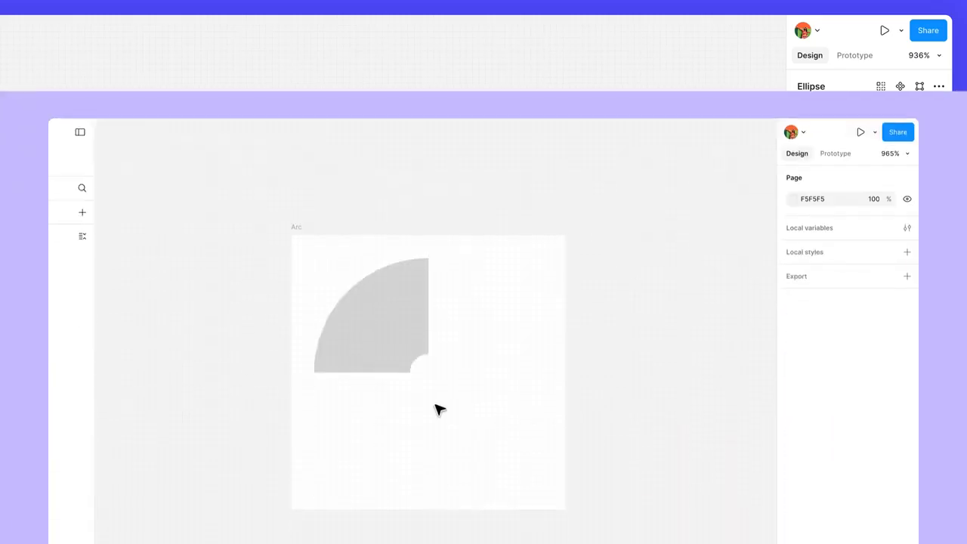
- Reshape the slice in the Arc frame to a start of about 19° and a sweep of about -64%, adjusting its inner ratio
{"action": "left_click", "coordinate": [367, 371]}
{"action": "left_click_drag", "start_coordinate": [367, 370], "coordinate": [377, 424]}
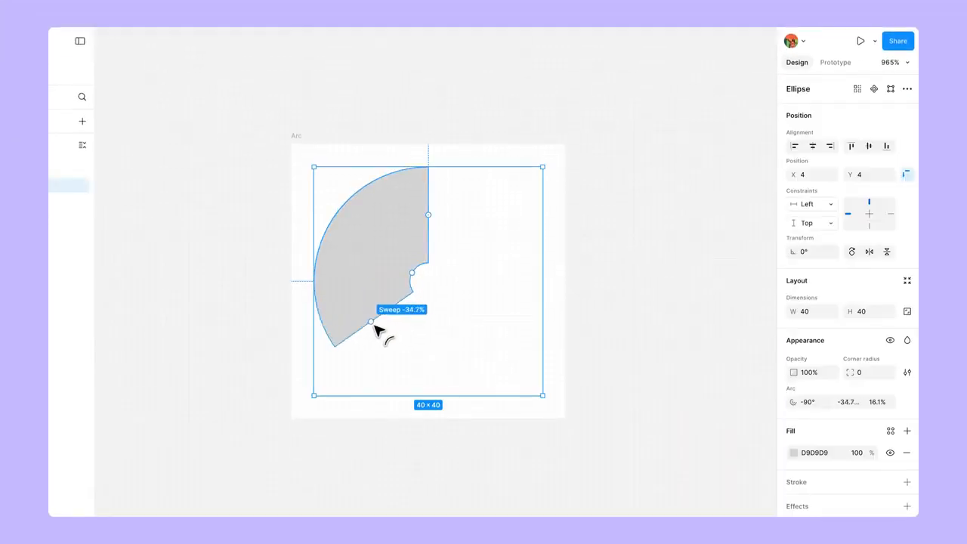
{"action": "left_click_drag", "start_coordinate": [374, 327], "coordinate": [451, 341]}
{"action": "left_click_drag", "start_coordinate": [413, 283], "coordinate": [353, 294]}
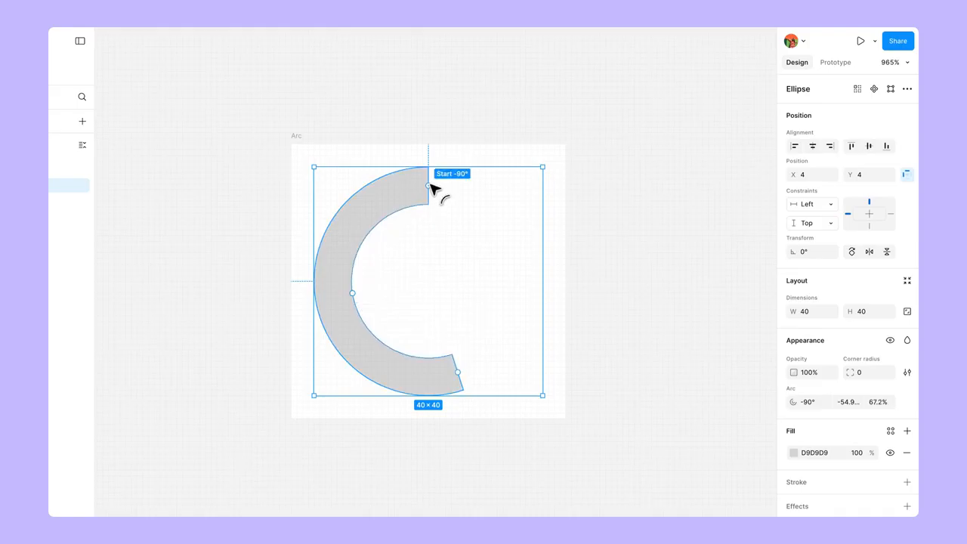
{"action": "left_click_drag", "start_coordinate": [431, 187], "coordinate": [504, 310]}
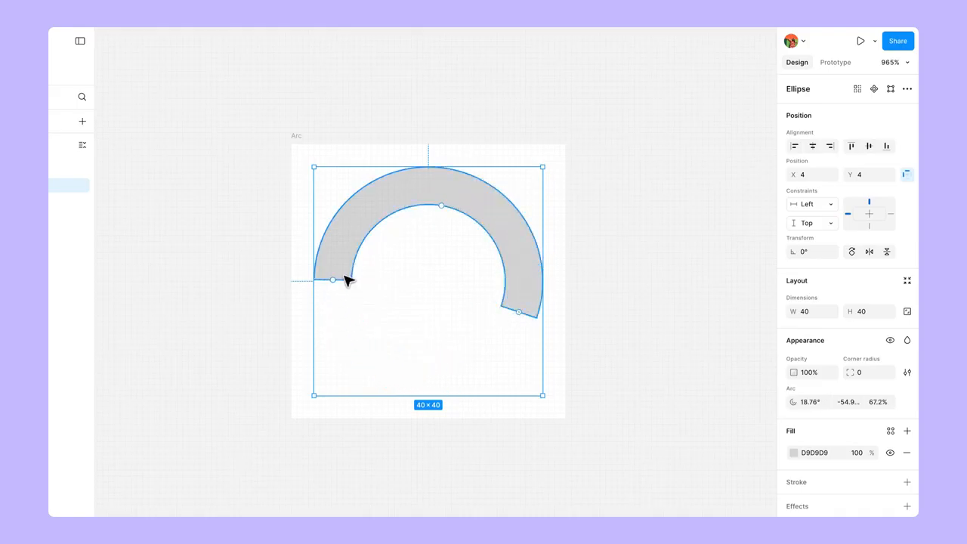
{"action": "left_click_drag", "start_coordinate": [344, 276], "coordinate": [366, 324]}
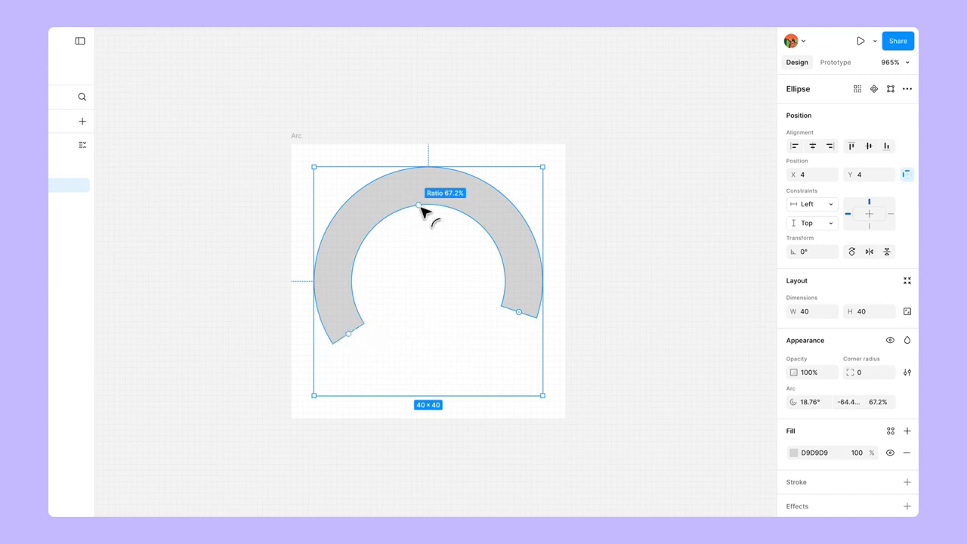
{"action": "left_click_drag", "start_coordinate": [424, 207], "coordinate": [423, 247]}
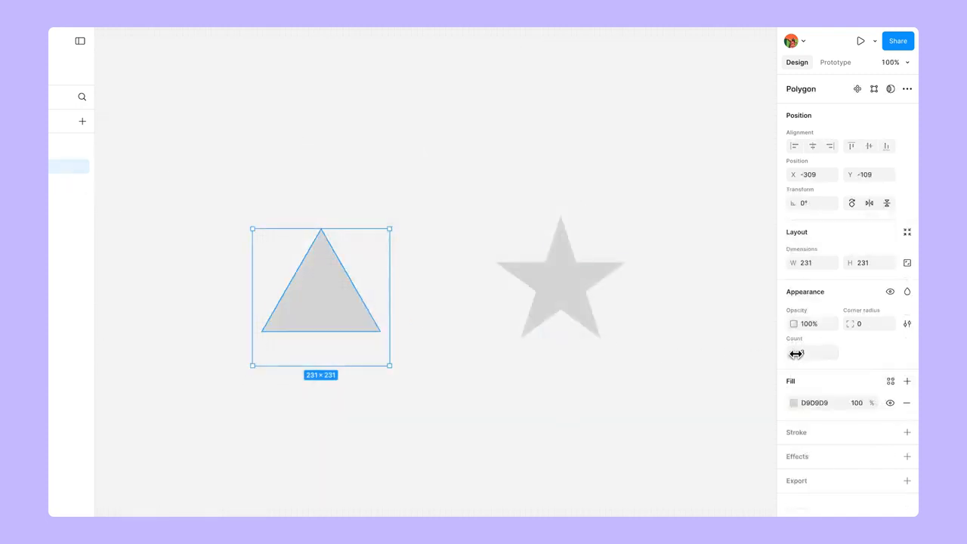
- Set the triangle polygon's side count to 10
{"action": "left_click", "coordinate": [804, 353]}
{"action": "type", "text": "10"}
{"action": "key", "text": "Return"}
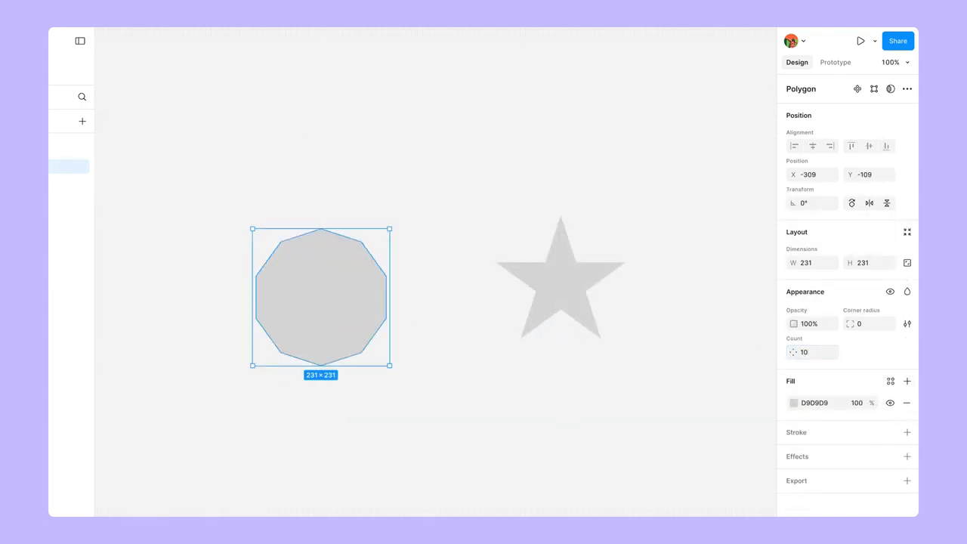
- Set the star's point count to 4
{"action": "left_click", "coordinate": [594, 320]}
{"action": "left_click", "coordinate": [808, 355]}
{"action": "type", "text": "4"}
{"action": "key", "text": "Return"}
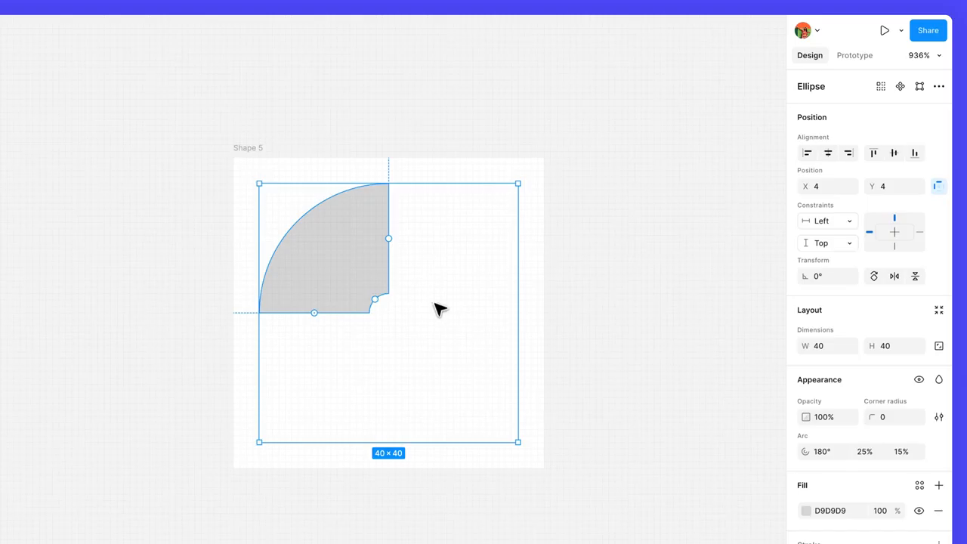
- Flatten the quarter slice in the Shape 5 frame and set its width and height to 40
{"action": "right_click", "coordinate": [380, 272]}
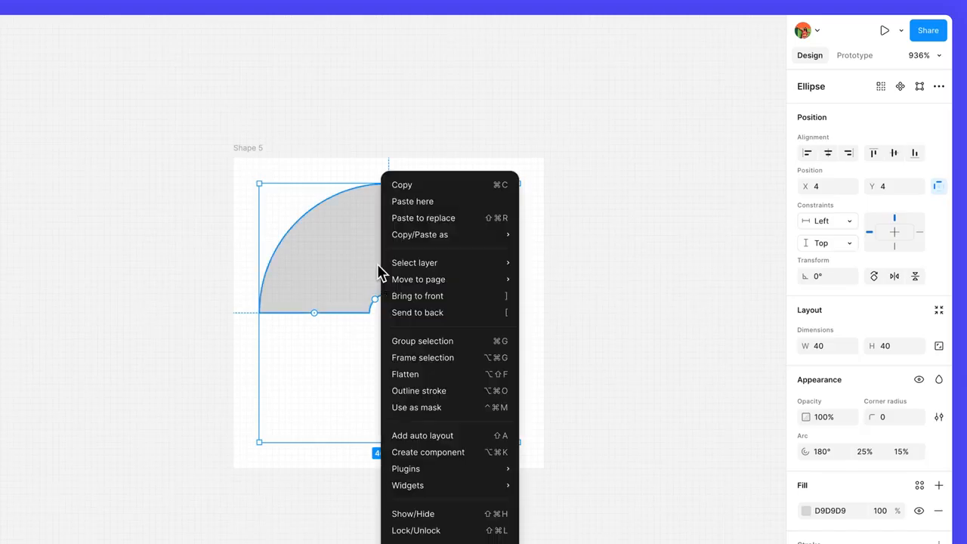
{"action": "left_click", "coordinate": [438, 378]}
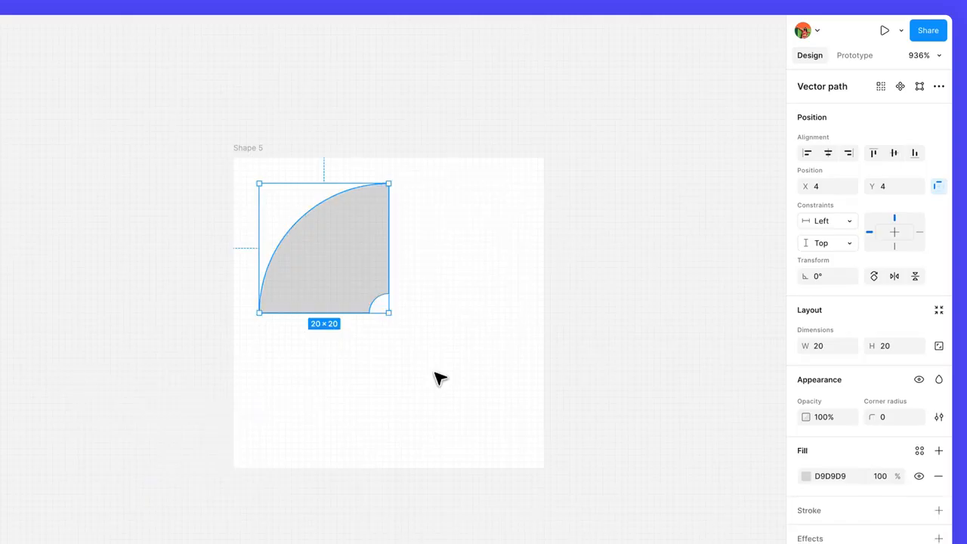
{"action": "left_click", "coordinate": [828, 347]}
{"action": "type", "text": "40"}
{"action": "key", "text": "Tab"}
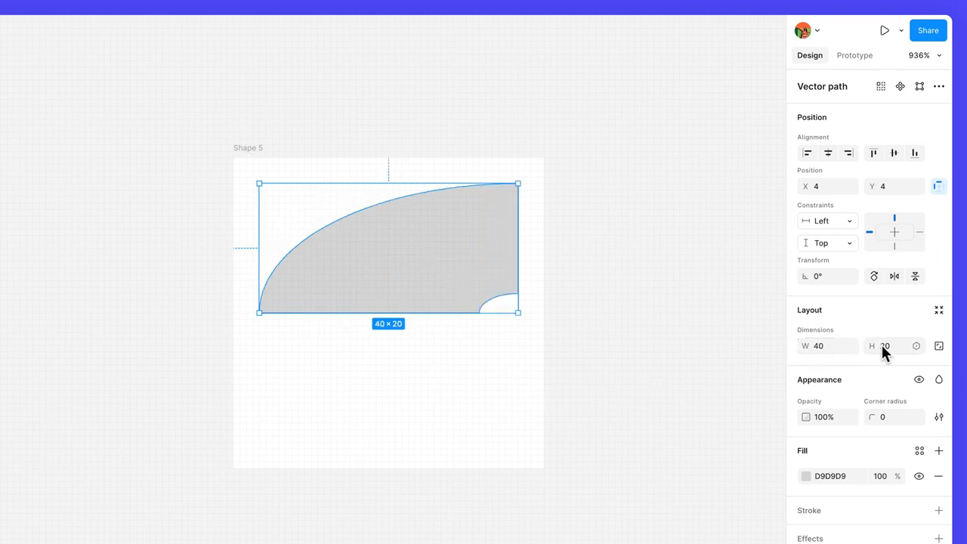
{"action": "type", "text": "40"}
{"action": "key", "text": "Return"}
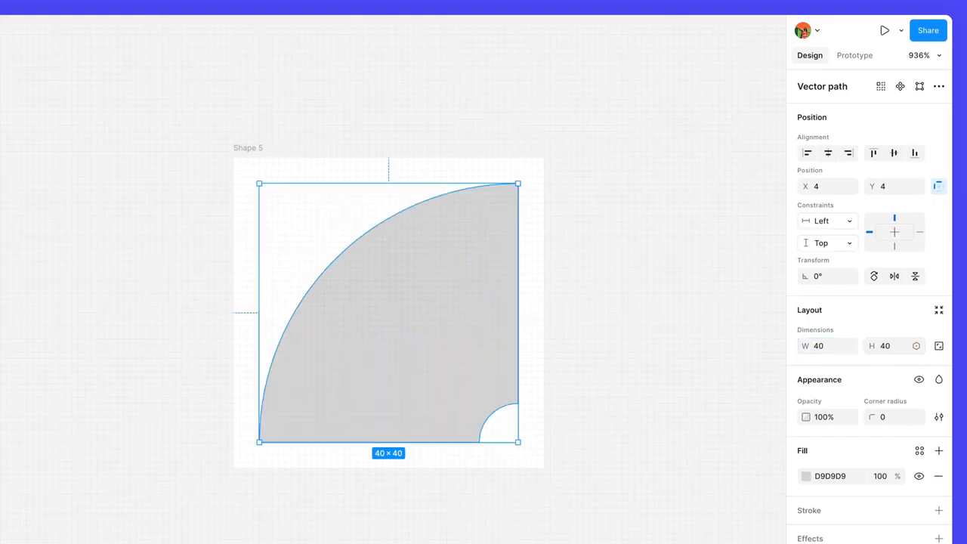
- Center the flattened slice in its frame with Center constraints on both axes and rename the frame Slice
{"action": "left_click", "coordinate": [829, 150]}
{"action": "left_click", "coordinate": [900, 152]}
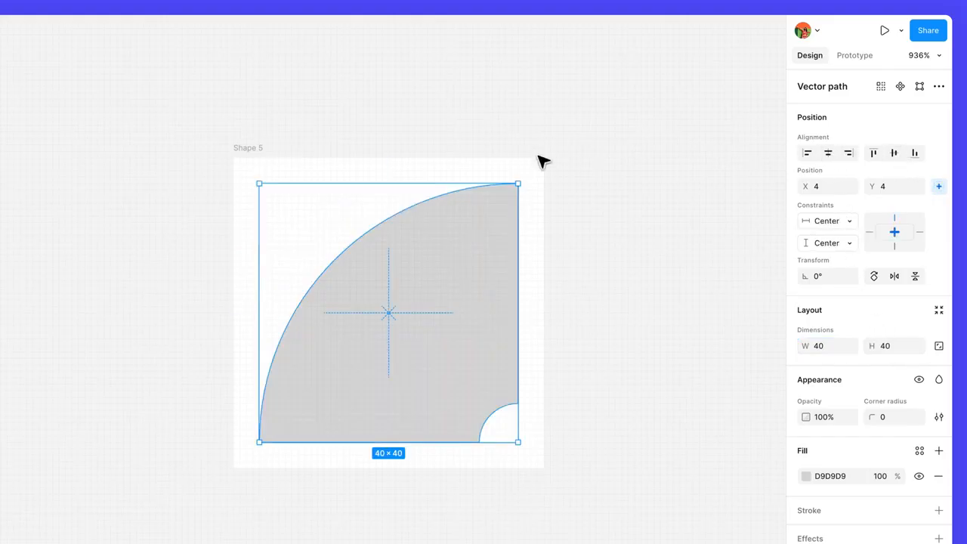
{"action": "left_click", "coordinate": [255, 148]}
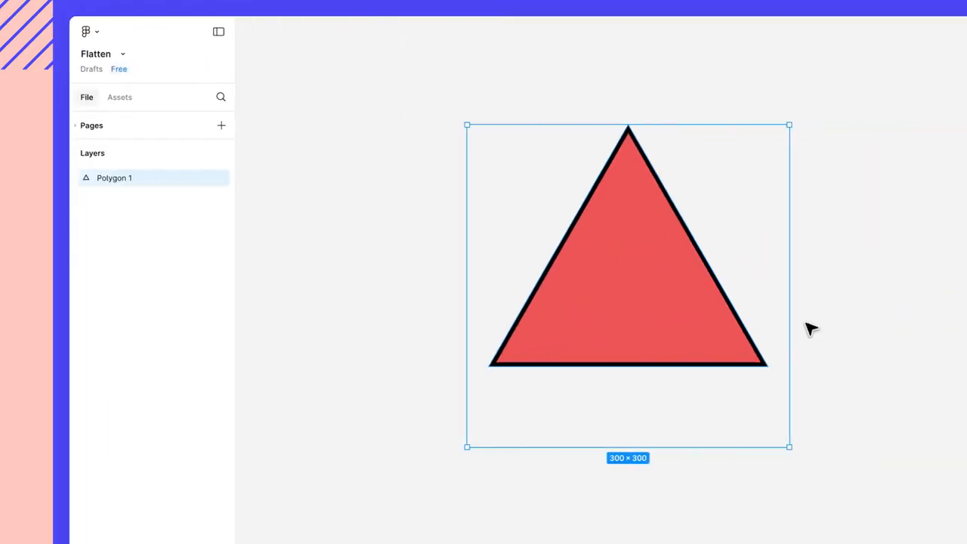
- Flatten the red outlined triangle, and flatten the three overlapping ellipses into a single vector
{"action": "right_click", "coordinate": [596, 250]}
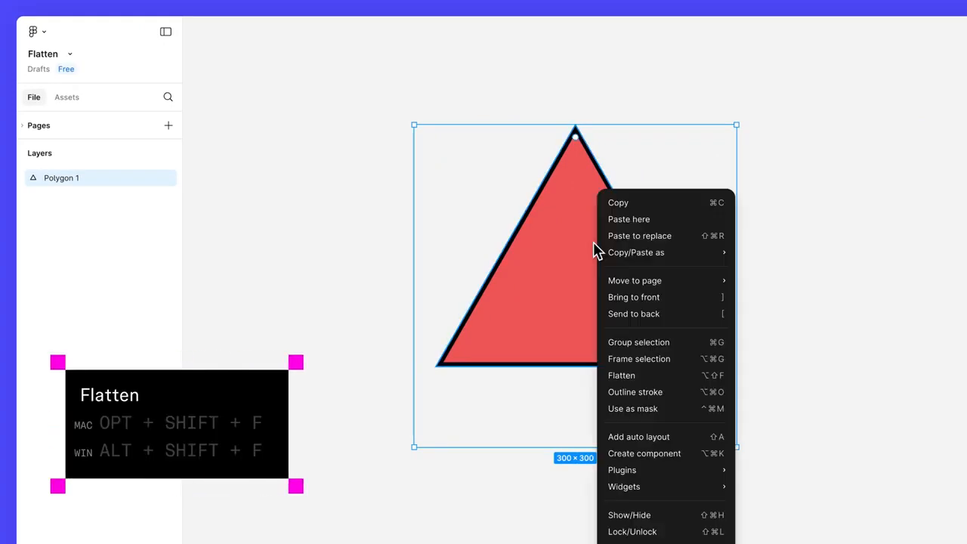
{"action": "left_click", "coordinate": [669, 378]}
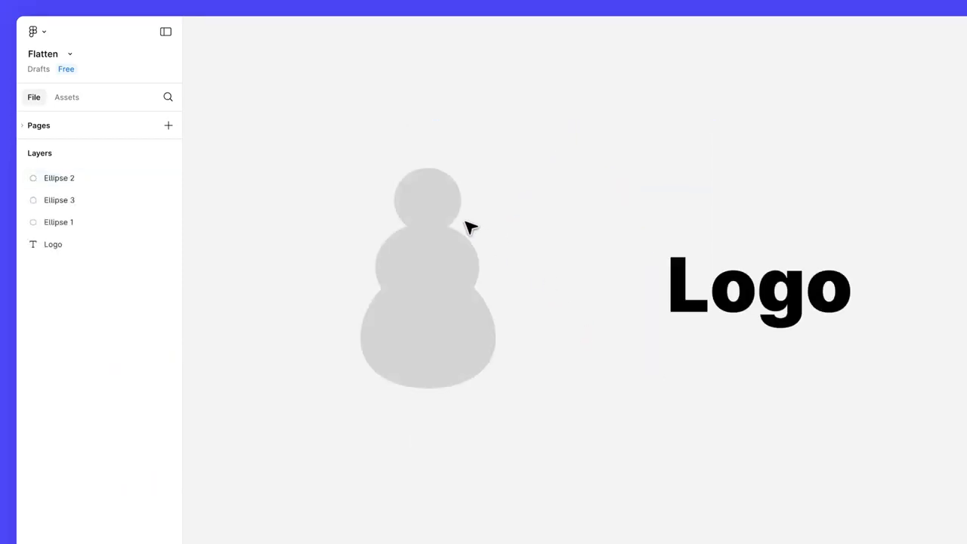
{"action": "left_click", "coordinate": [451, 219]}
{"action": "left_click", "coordinate": [456, 283], "text": "shift"}
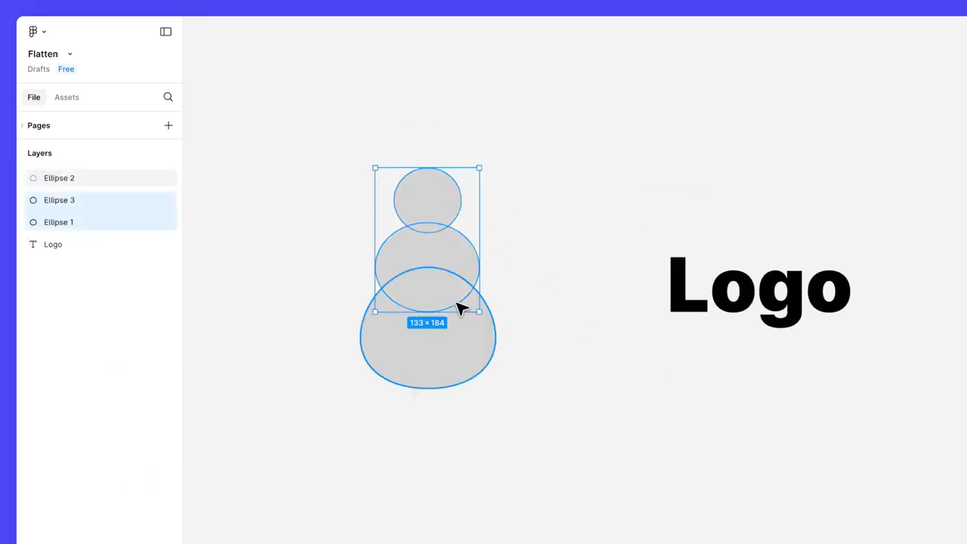
{"action": "left_click", "coordinate": [461, 332], "text": "shift"}
{"action": "right_click", "coordinate": [449, 261]}
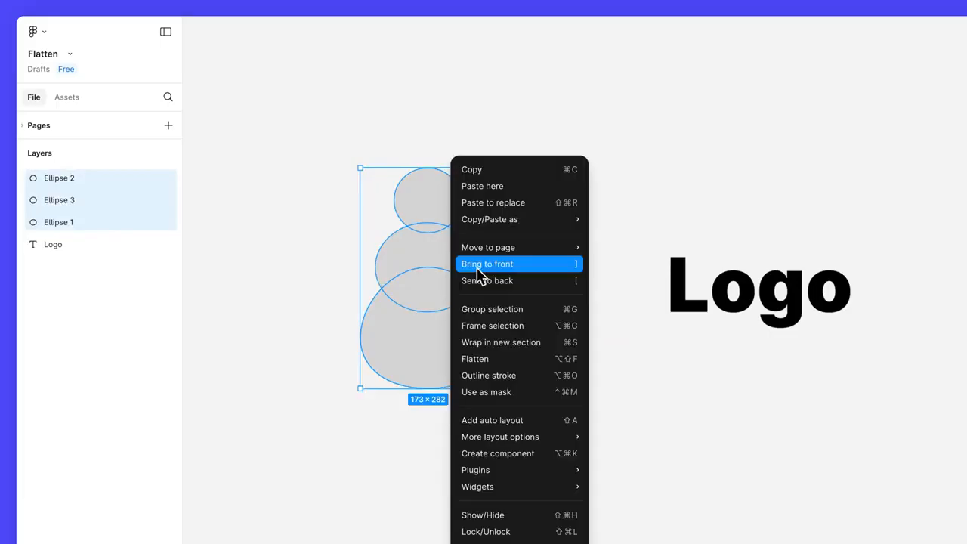
{"action": "left_click", "coordinate": [508, 361]}
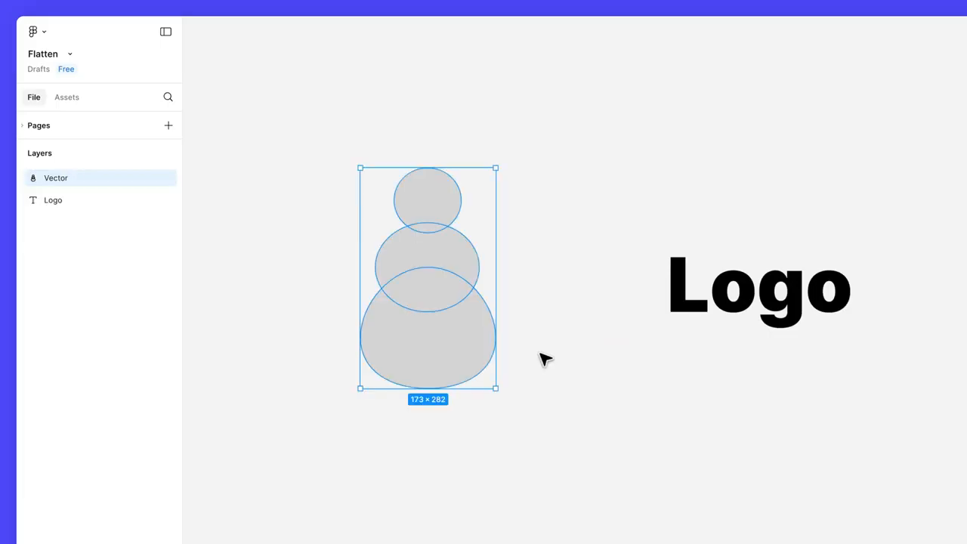
- Flatten the Logo text into a vector and stretch the top of the letter L upward
{"action": "left_click", "coordinate": [722, 310]}
{"action": "right_click", "coordinate": [727, 310]}
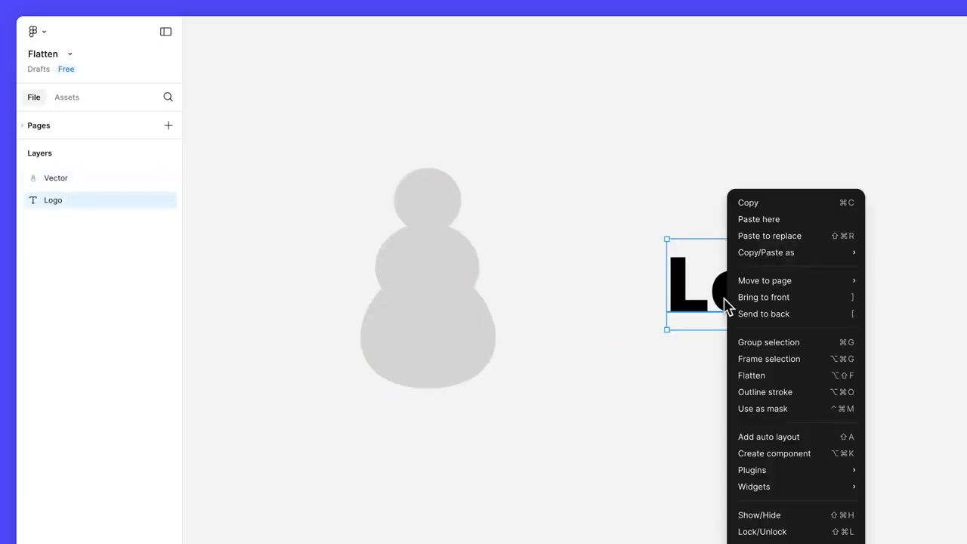
{"action": "left_click", "coordinate": [771, 375]}
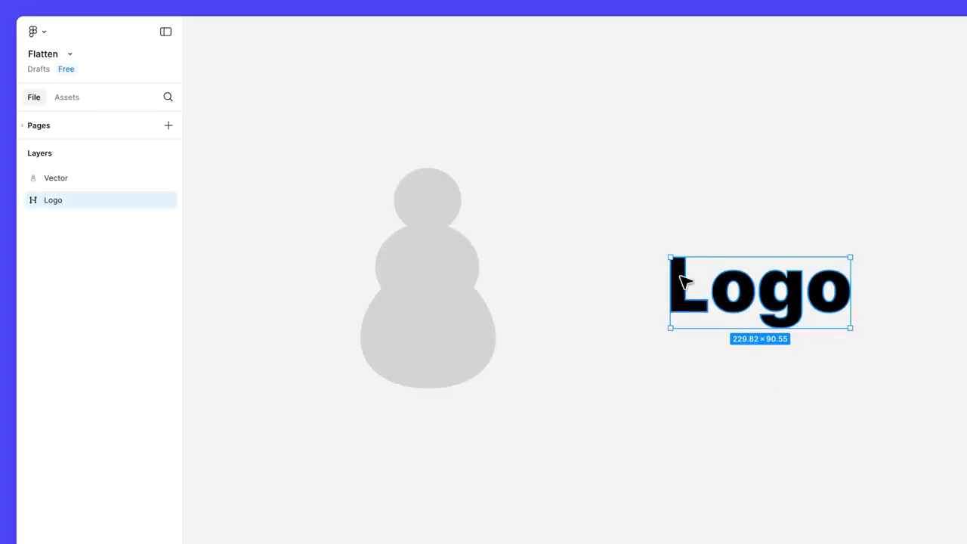
{"action": "double_click", "coordinate": [687, 278]}
{"action": "left_click_drag", "start_coordinate": [701, 266], "coordinate": [679, 175]}
{"action": "key", "text": "Escape"}
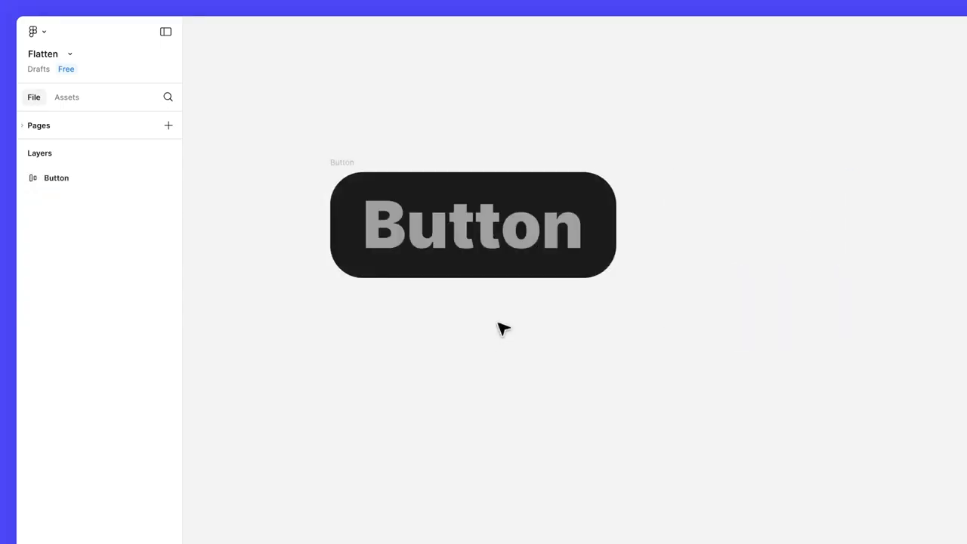
- Try flattening the Button auto layout frame and undo the flatten
{"action": "left_click", "coordinate": [351, 164]}
{"action": "right_click", "coordinate": [352, 165]}
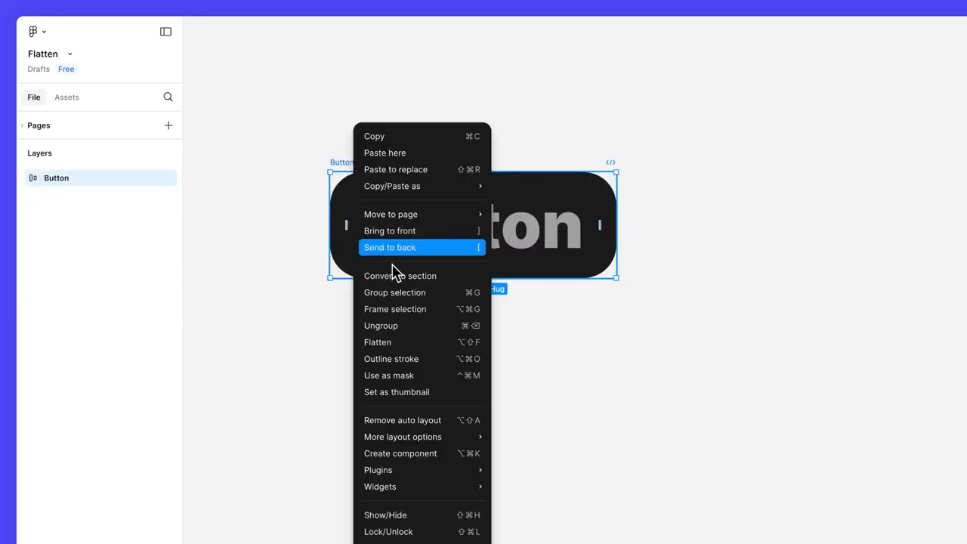
{"action": "left_click", "coordinate": [402, 344]}
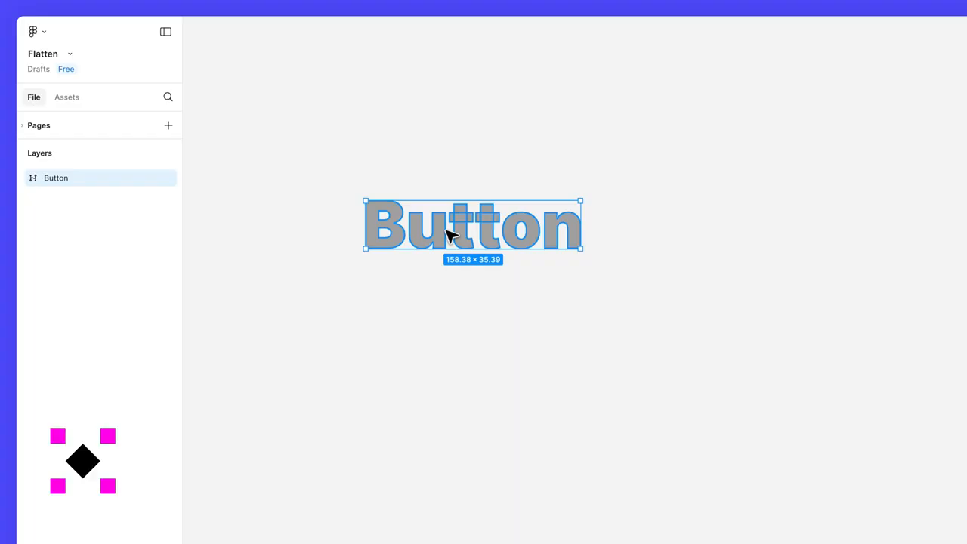
{"action": "key", "text": "ctrl+z"}
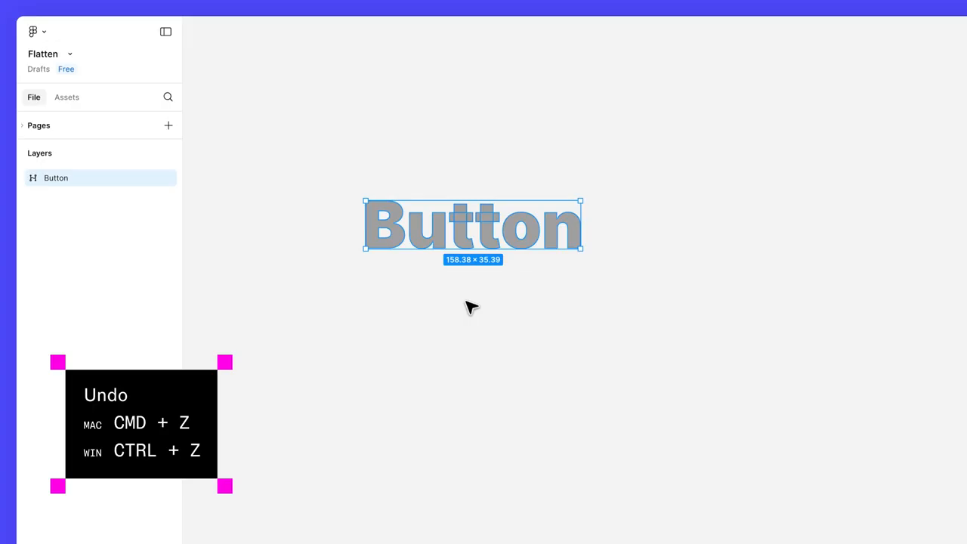
{"action": "key", "text": "ctrl+z"}
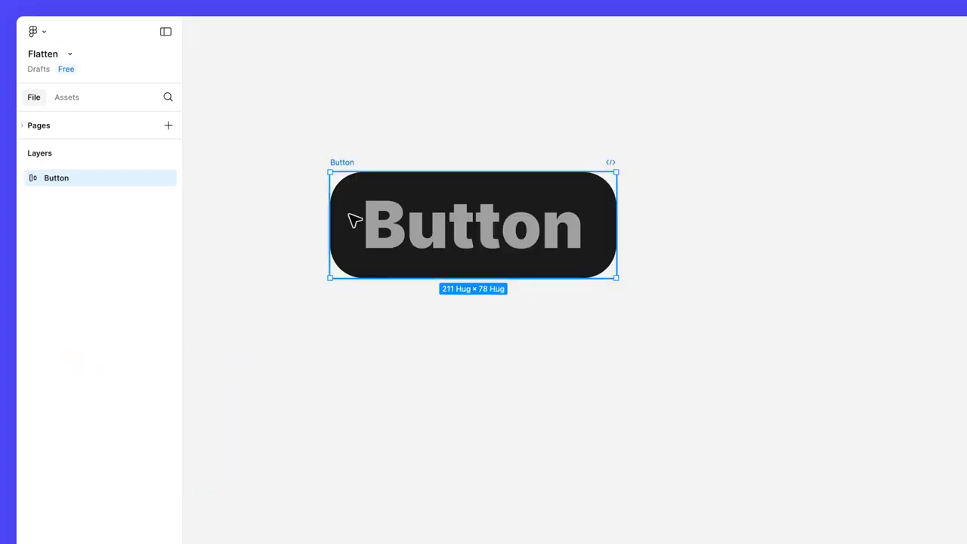
{"action": "left_click", "coordinate": [69, 54]}
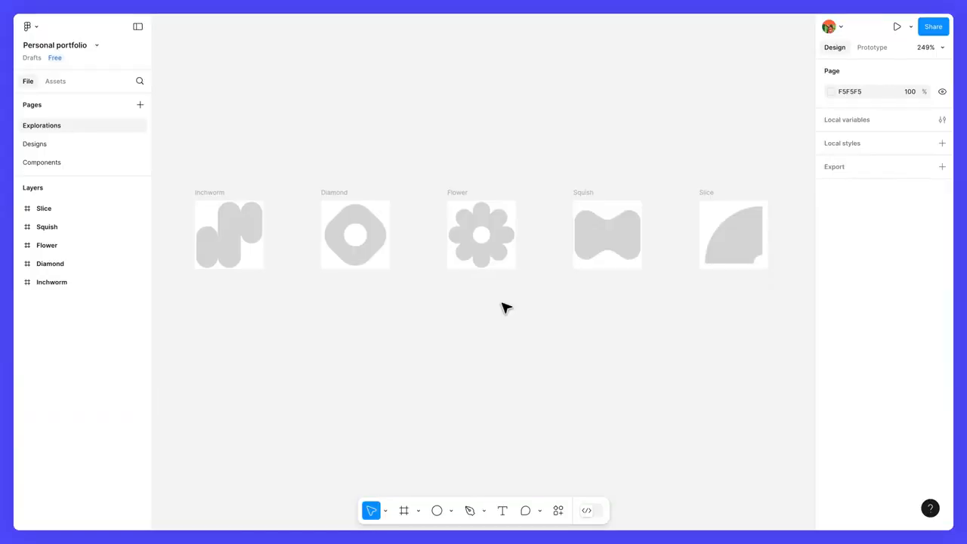
- Remove the white fill from all five shape frames and turn them into individual components
{"action": "left_click_drag", "start_coordinate": [772, 306], "coordinate": [194, 183]}
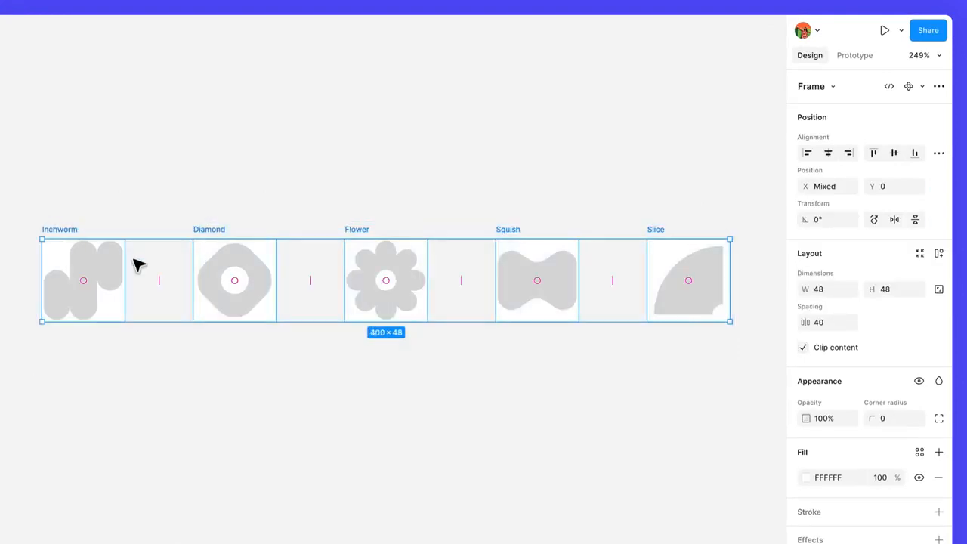
{"action": "left_click", "coordinate": [938, 480]}
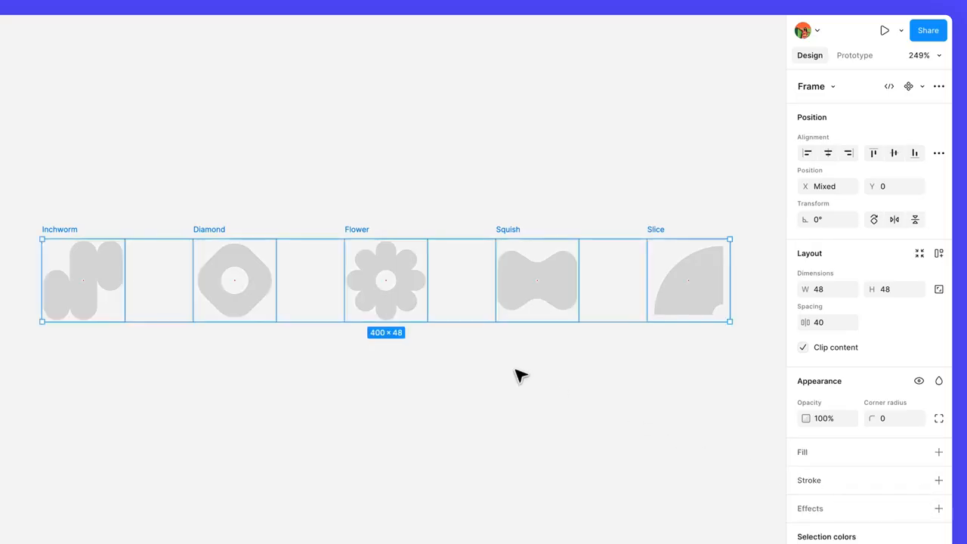
{"action": "left_click", "coordinate": [922, 87]}
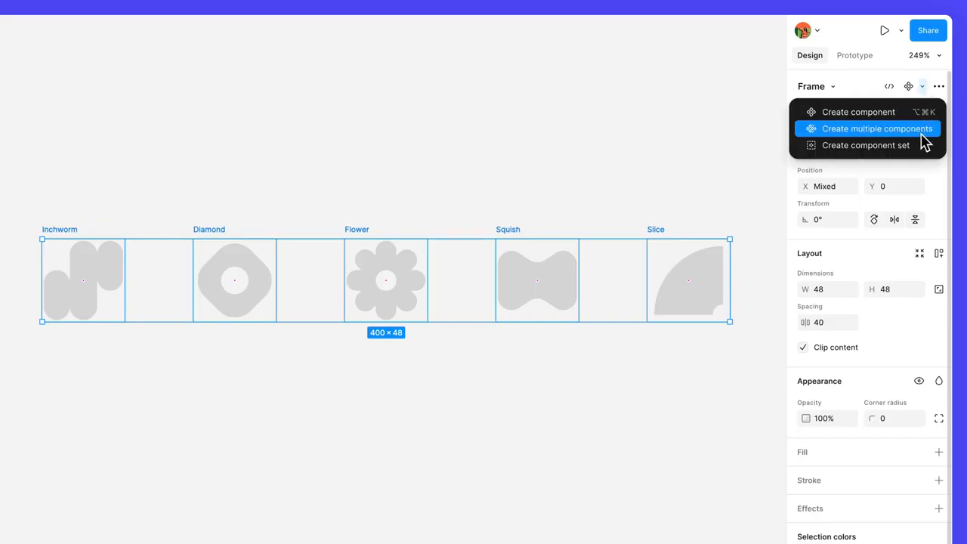
{"action": "left_click", "coordinate": [923, 139]}
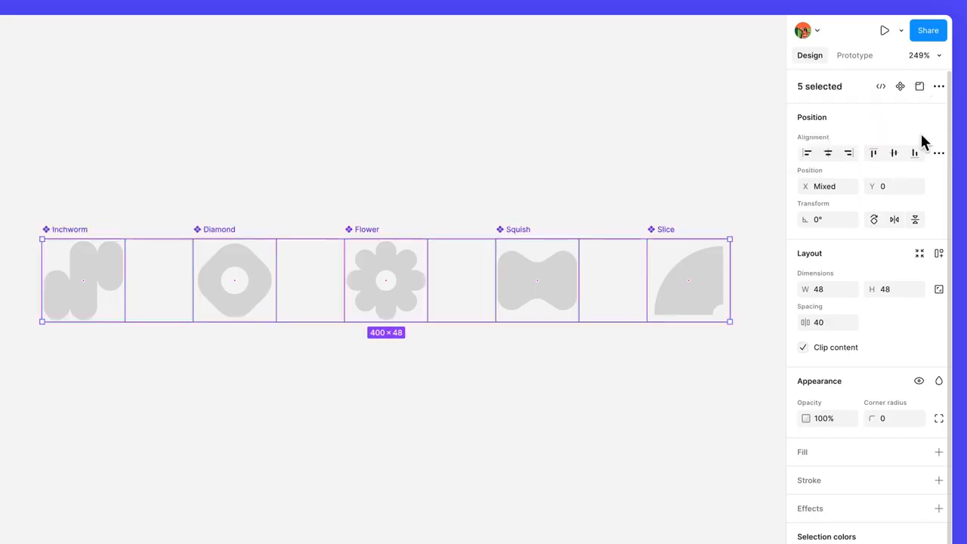
- Move the five shape components to the Components page
{"action": "right_click", "coordinate": [558, 280]}
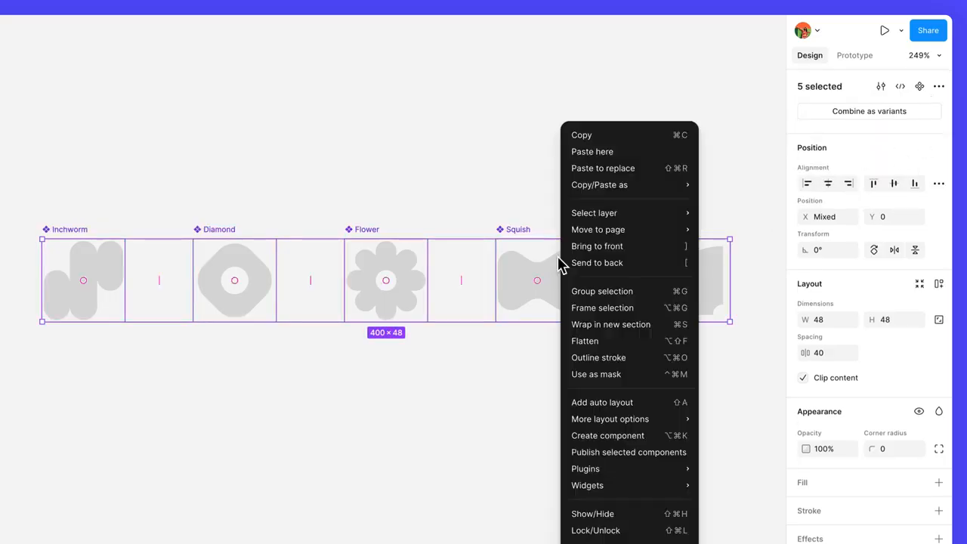
{"action": "mouse_move", "coordinate": [647, 238]}
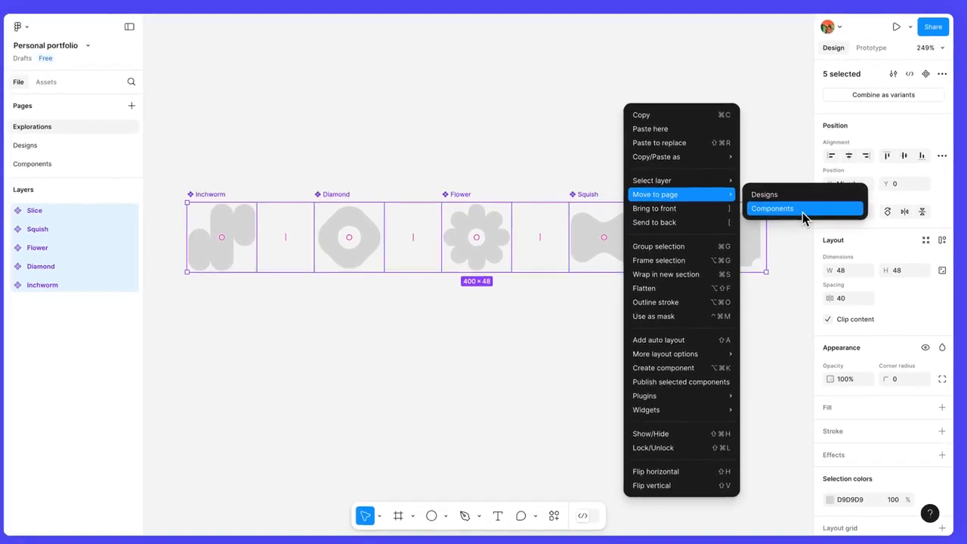
{"action": "left_click", "coordinate": [774, 247]}
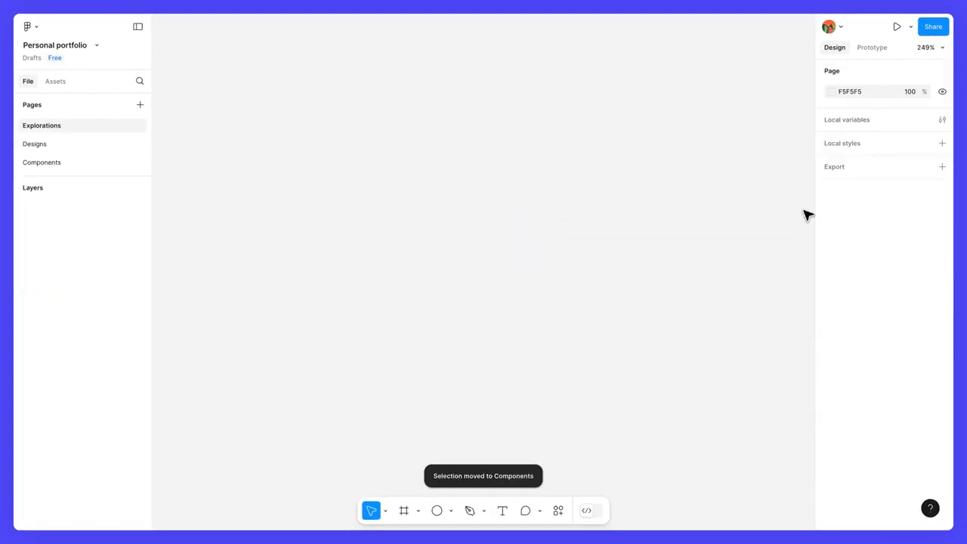